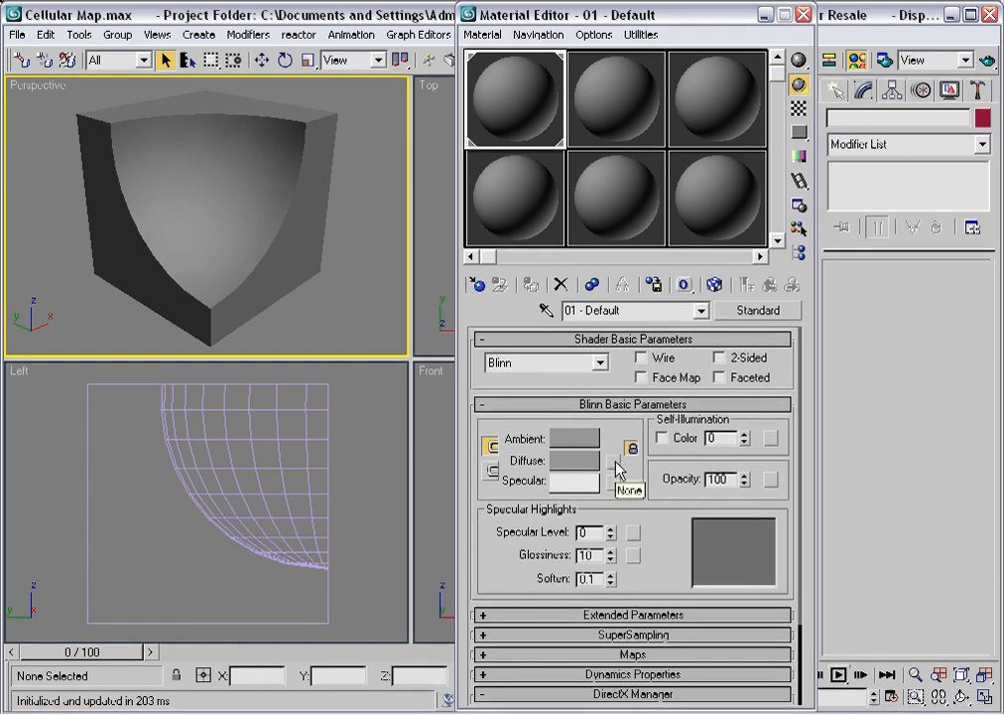
- Assign a Cellular map to the first material's Diffuse colour and show the map in the viewport
click(614, 463)
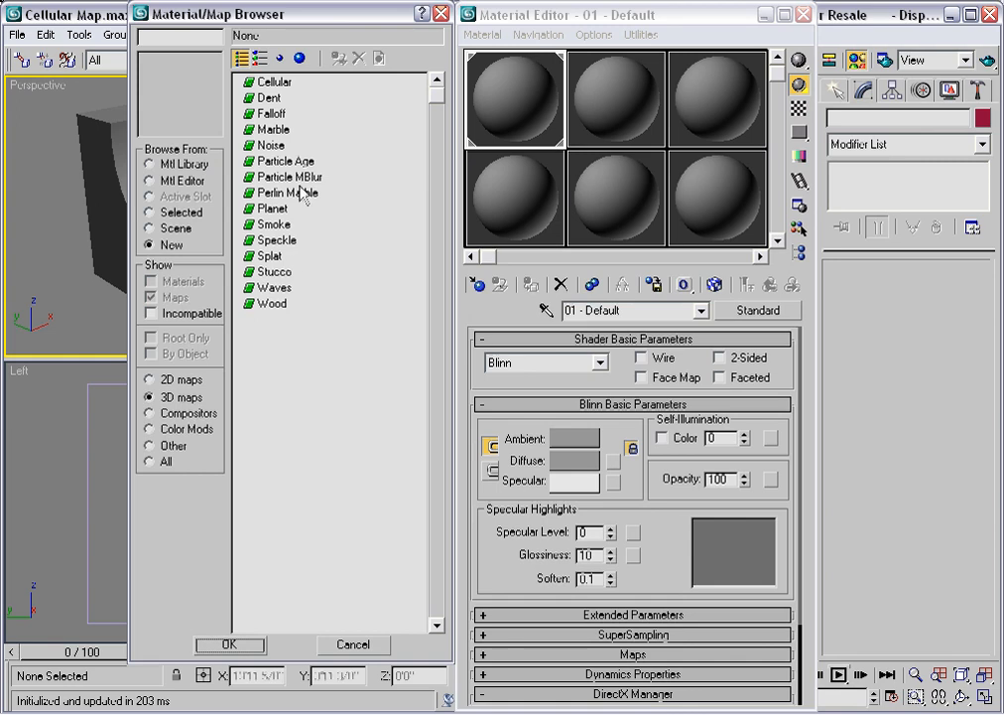
click(274, 85)
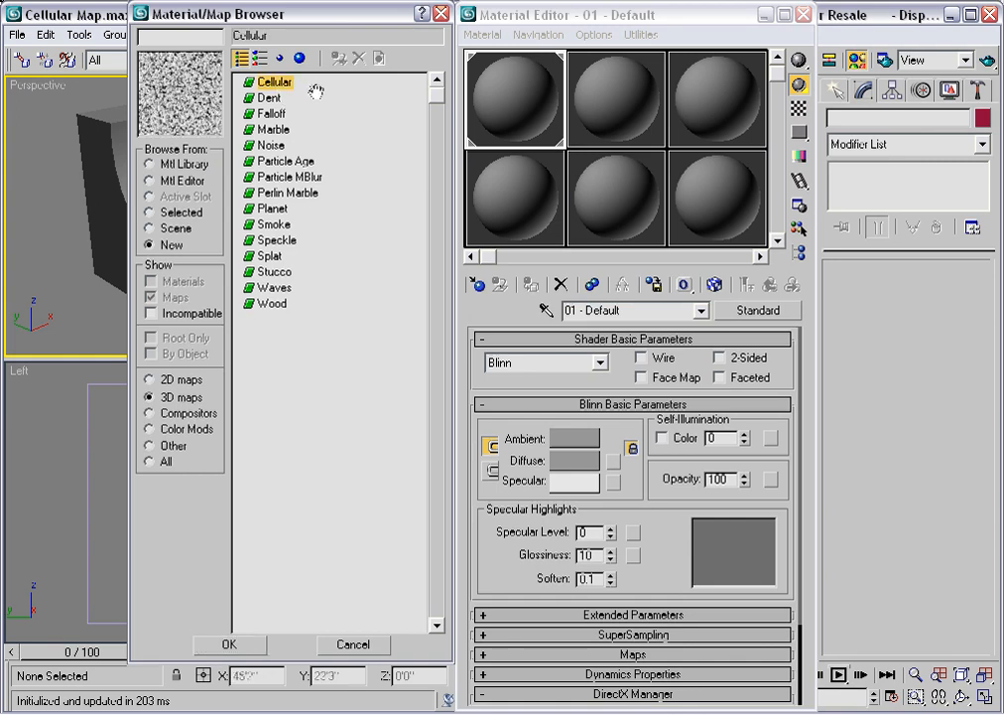
click(229, 644)
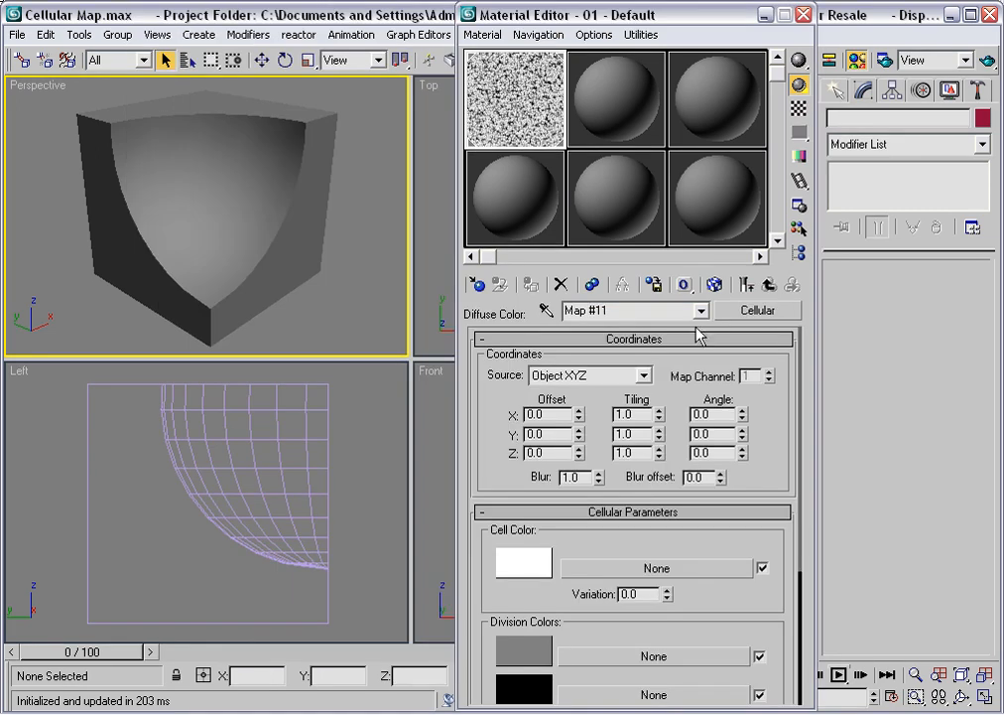
click(714, 285)
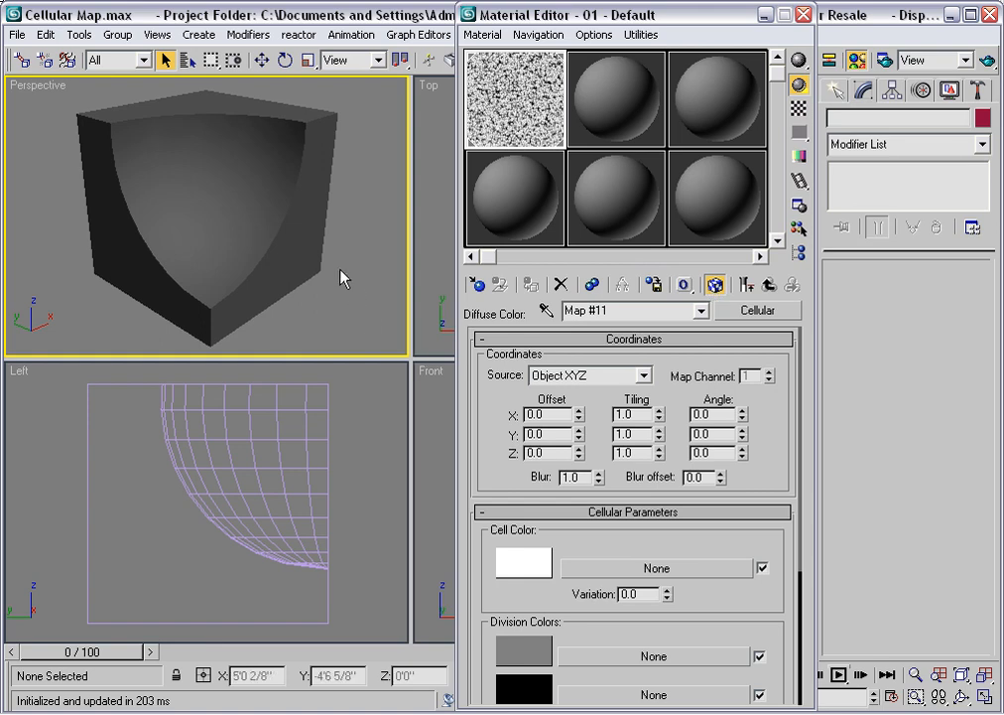
- Select the carved box and switch the Perspective viewport to ActiveShade
click(314, 223)
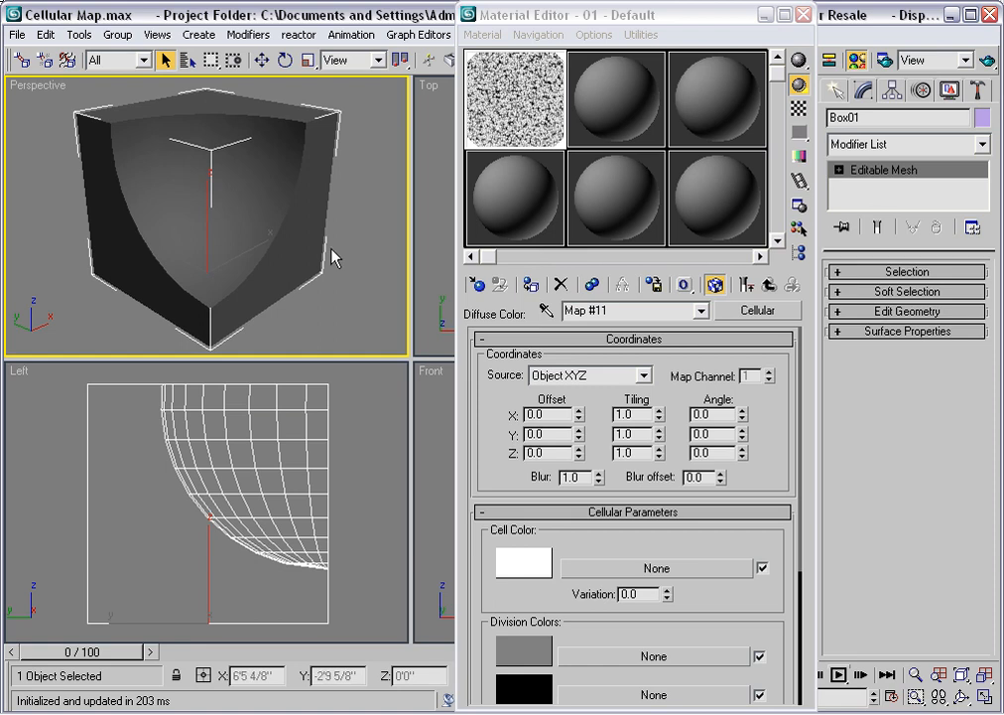
right_click(20, 86)
mouse_move(27, 91)
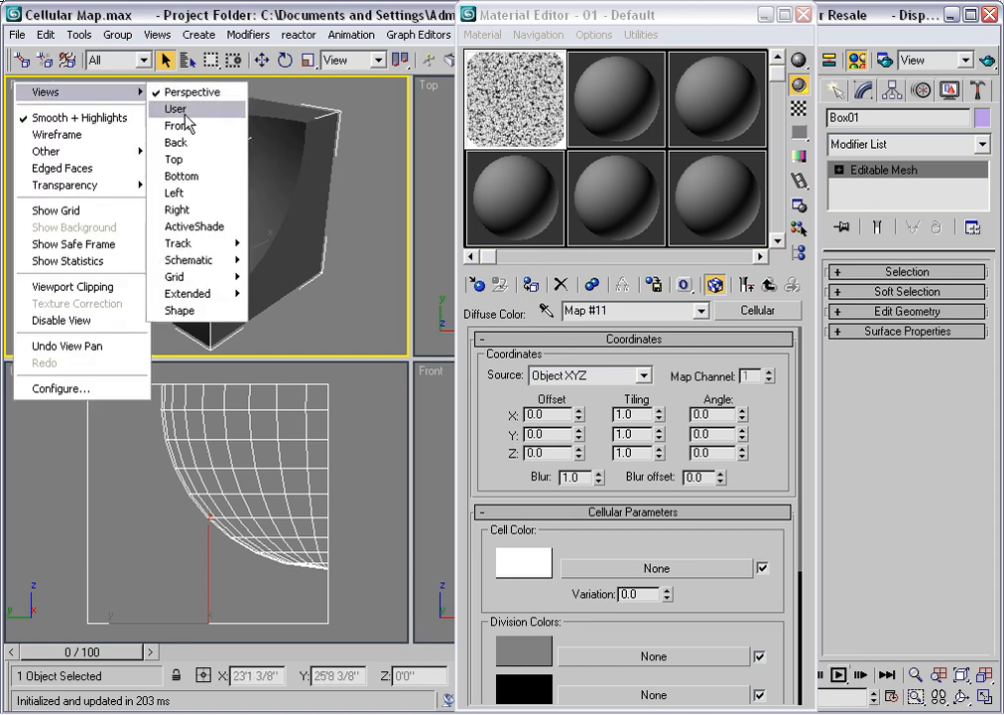
click(201, 225)
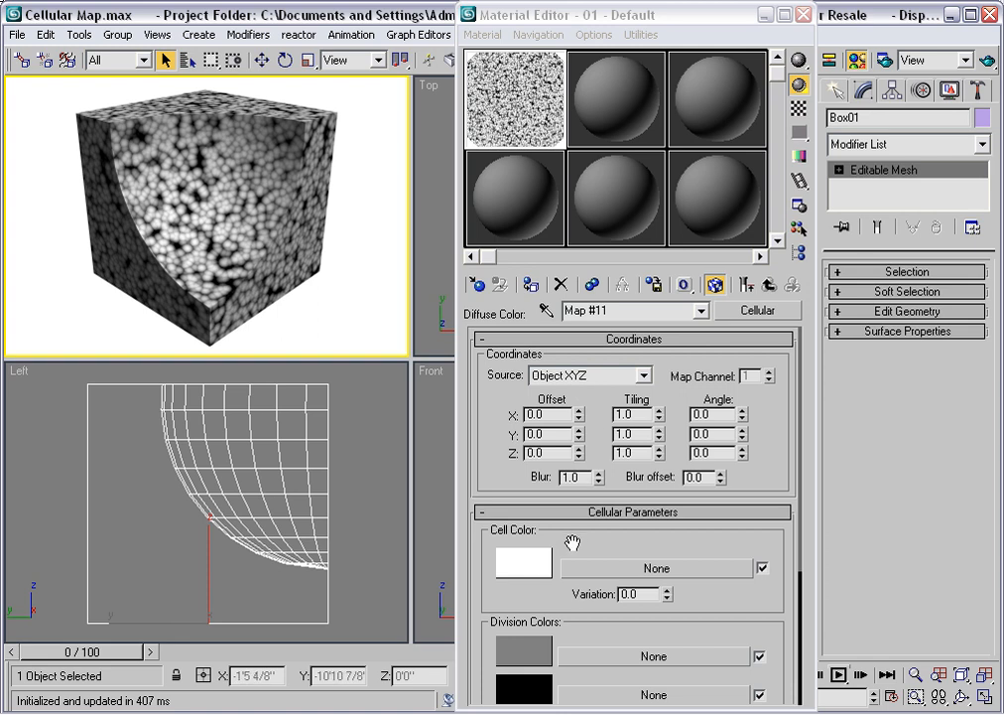
- Set the Cellular map's cell size to 25.0
drag(573, 541, 574, 370)
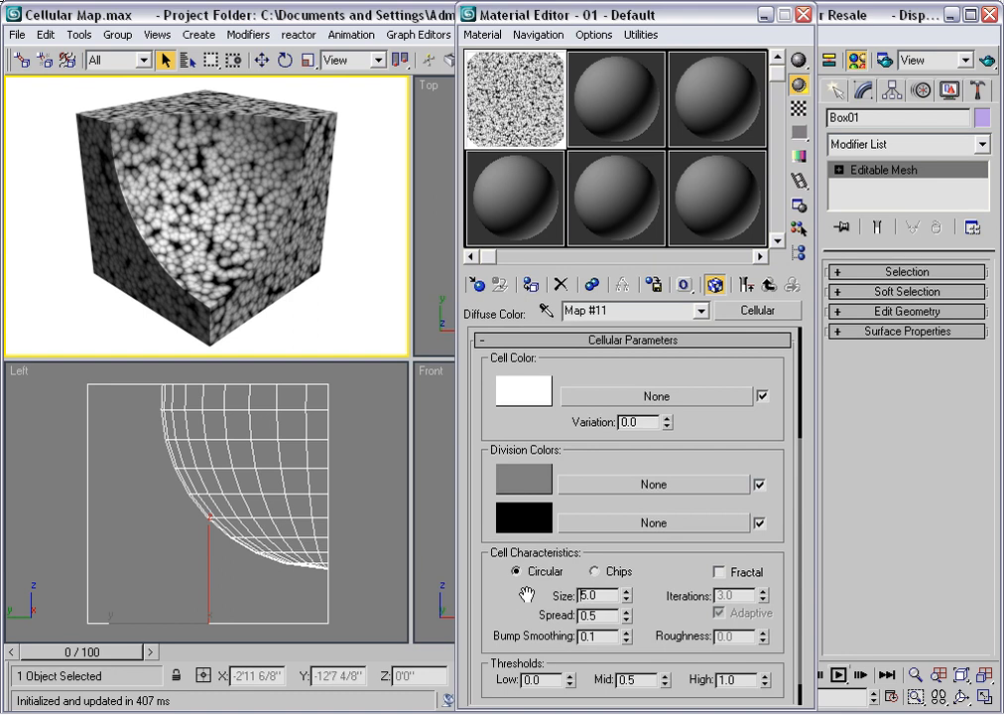
text(2)
key(Return)
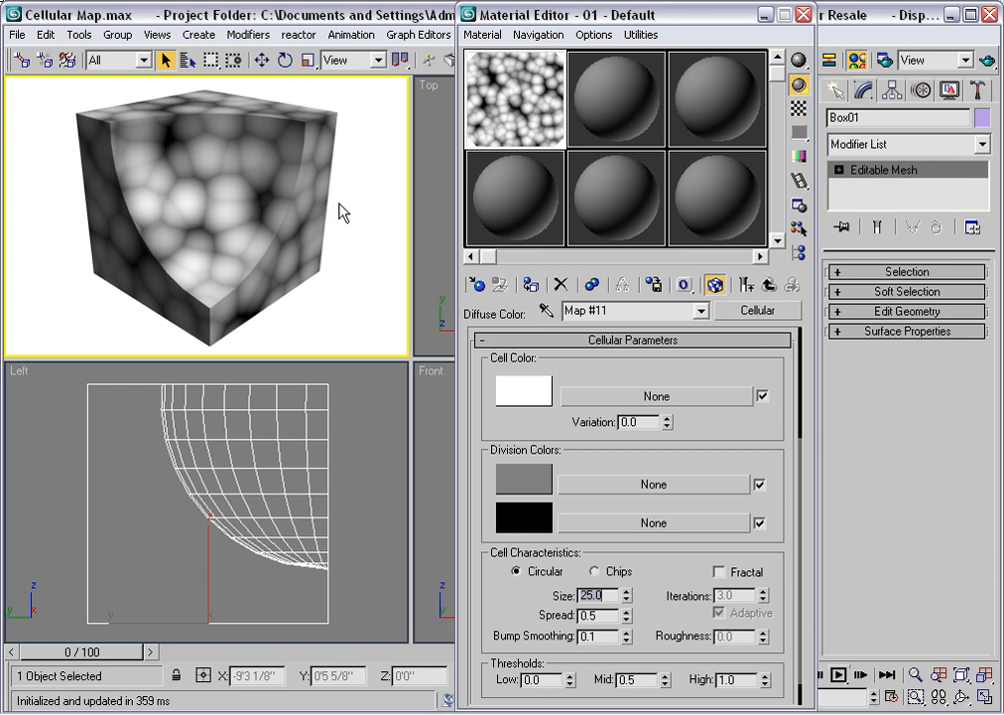
- Set the first division colour to light violet (red 141, green 128, blue 208) and check which maps could replace it
click(527, 482)
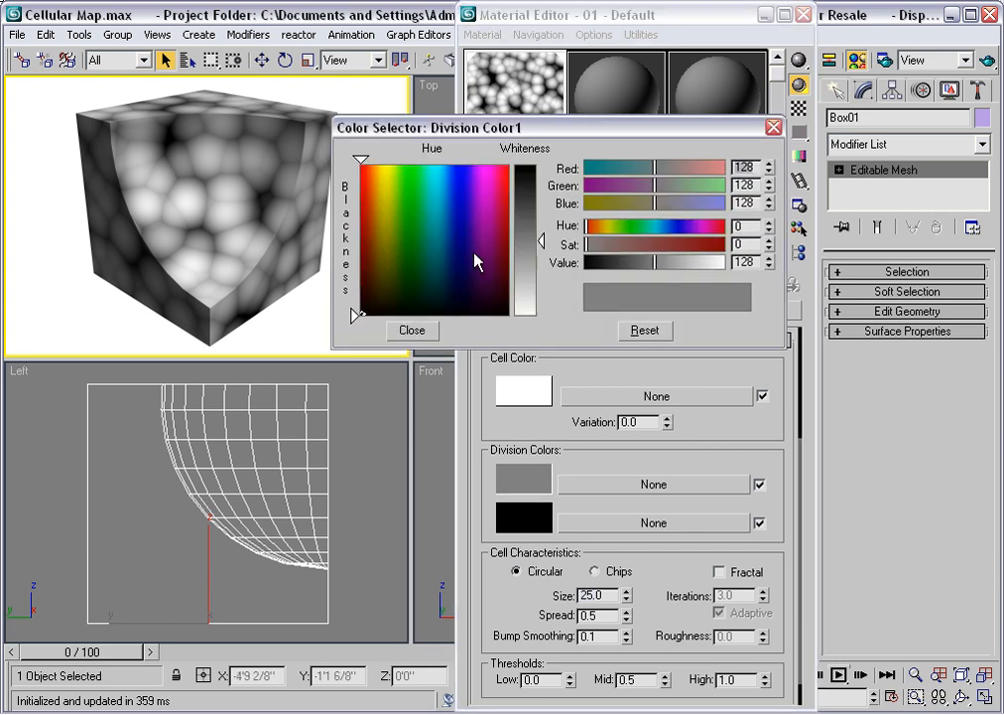
click(463, 220)
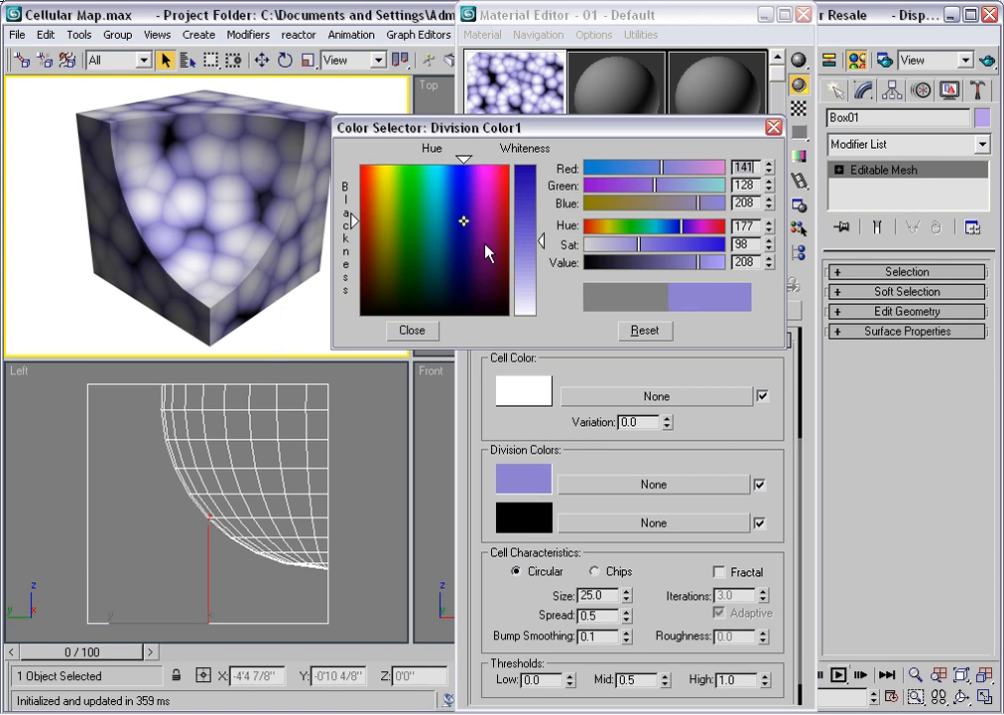
click(427, 333)
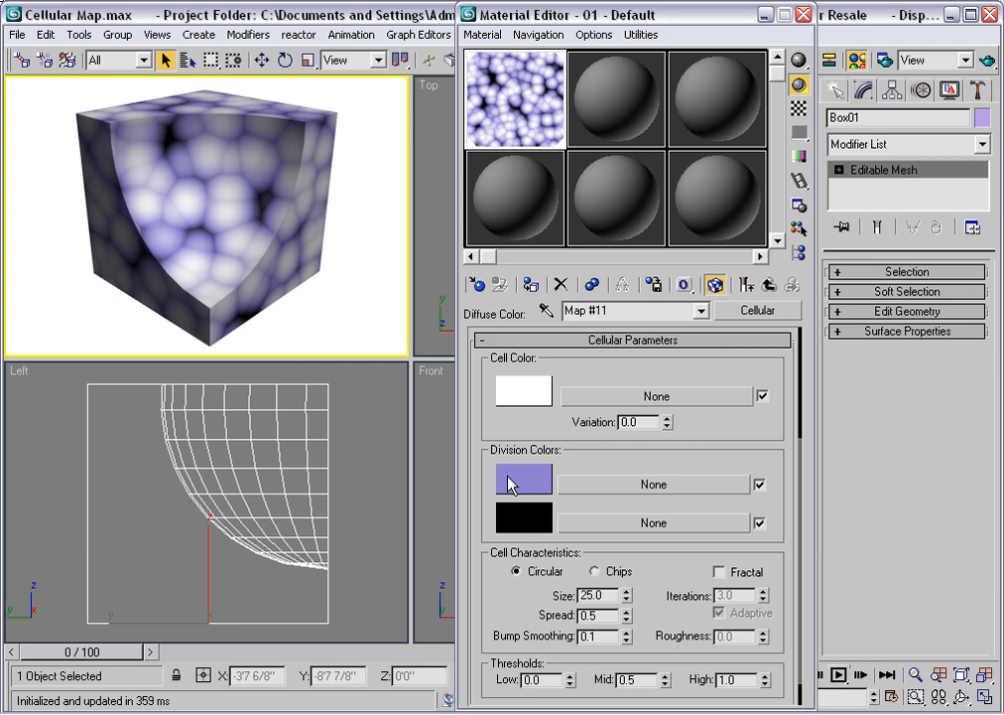
click(620, 484)
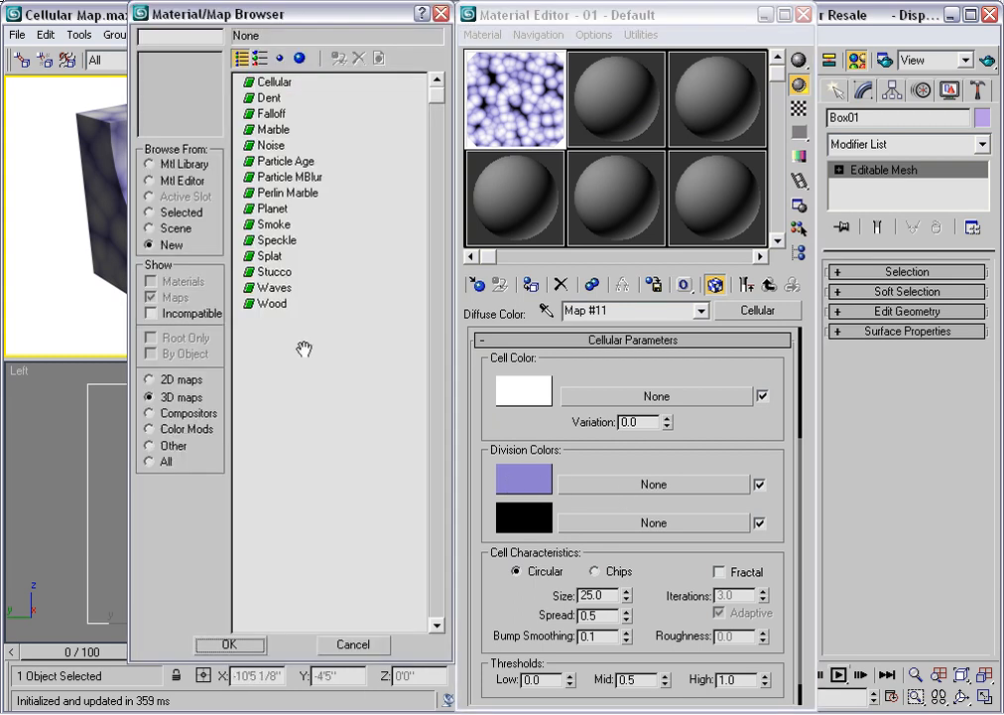
click(343, 643)
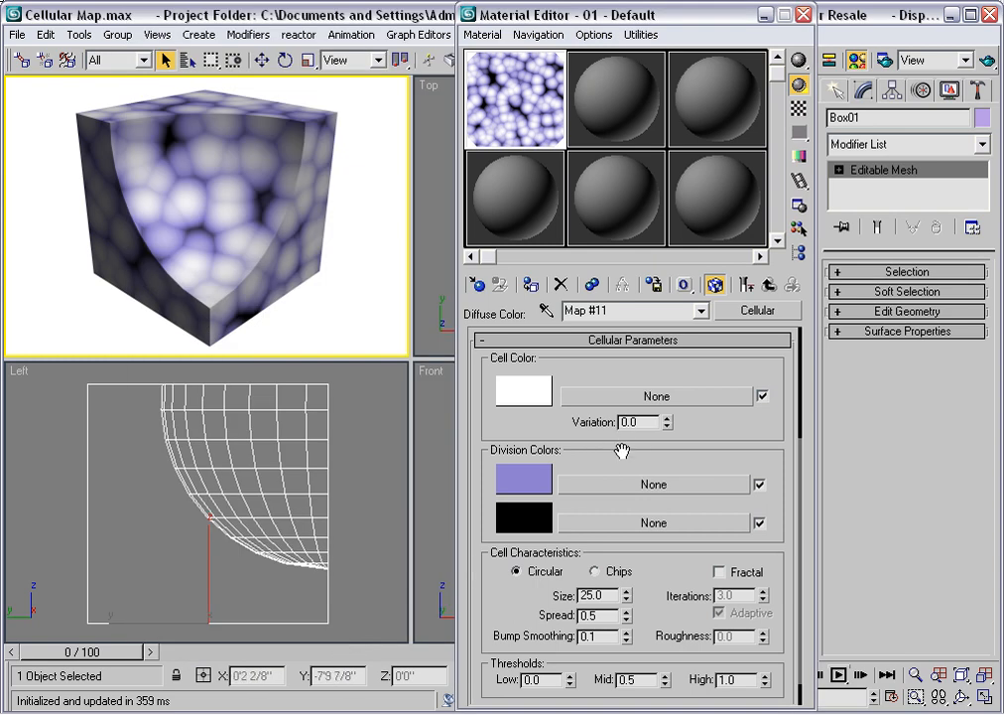
- Set the Cellular map's coordinate source to Explicit Map Channel, then cancel the render and close the ActiveShade view
drag(613, 347, 588, 527)
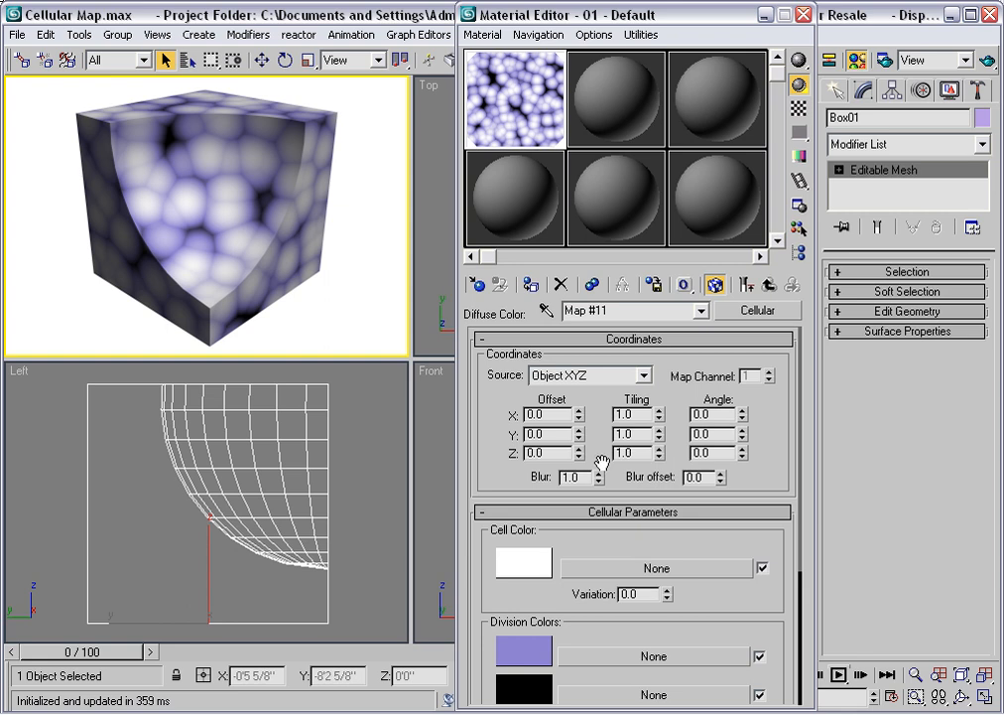
click(644, 375)
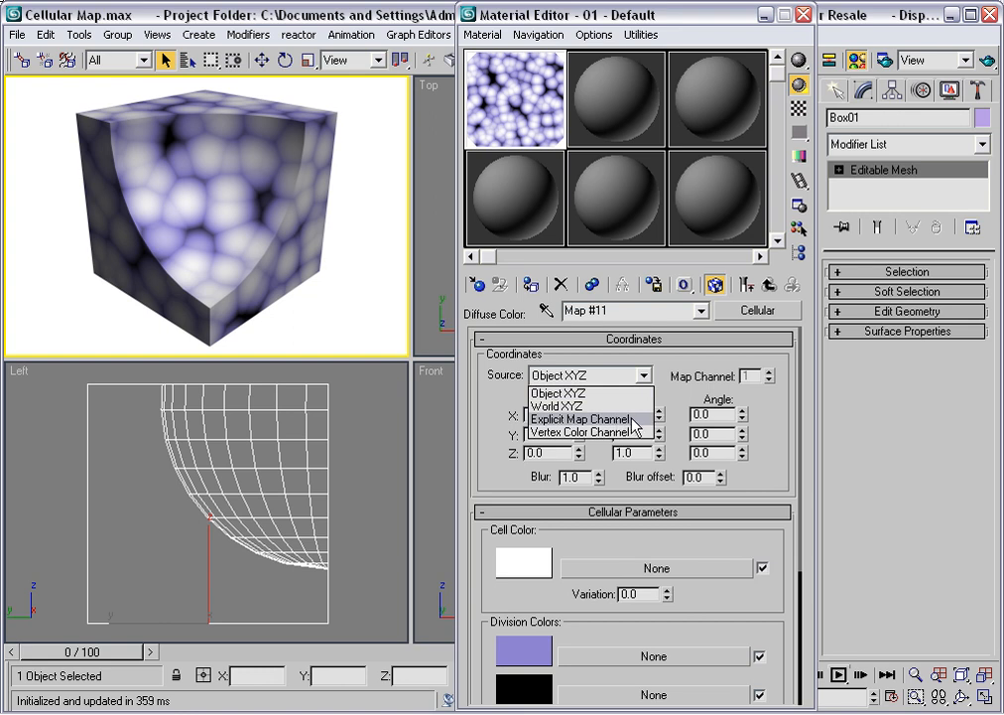
click(632, 418)
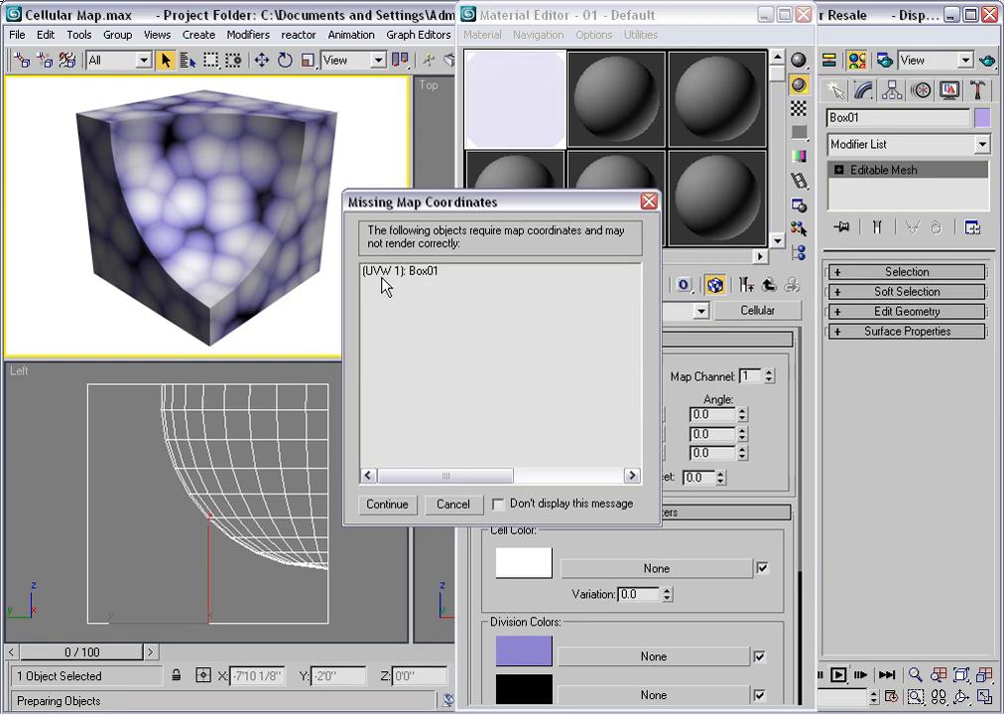
click(453, 503)
right_click(261, 257)
click(230, 232)
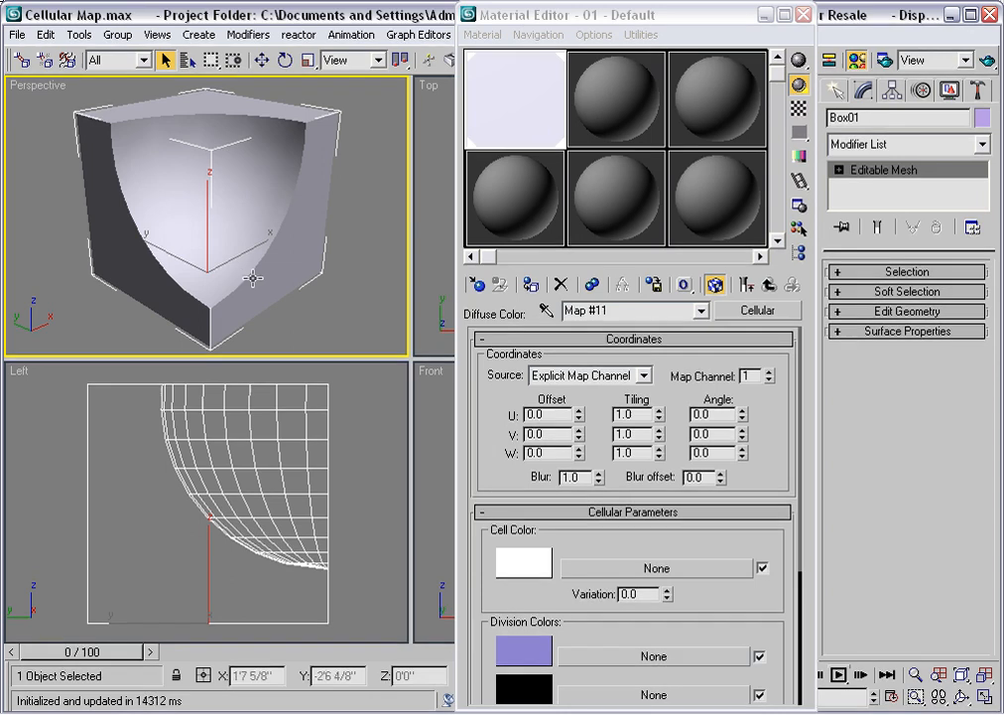
- Add a UVW Mapping modifier to the box, with Real-World Map Size off and the mapping type XYZ to UVW
click(982, 145)
drag(987, 198, 977, 529)
click(904, 525)
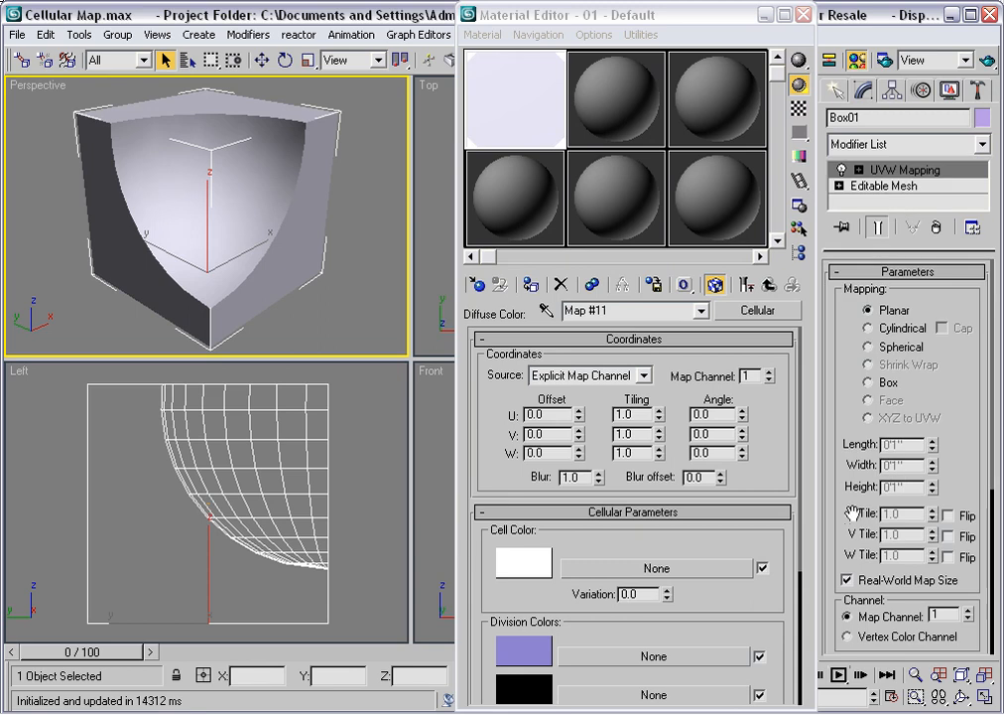
click(847, 580)
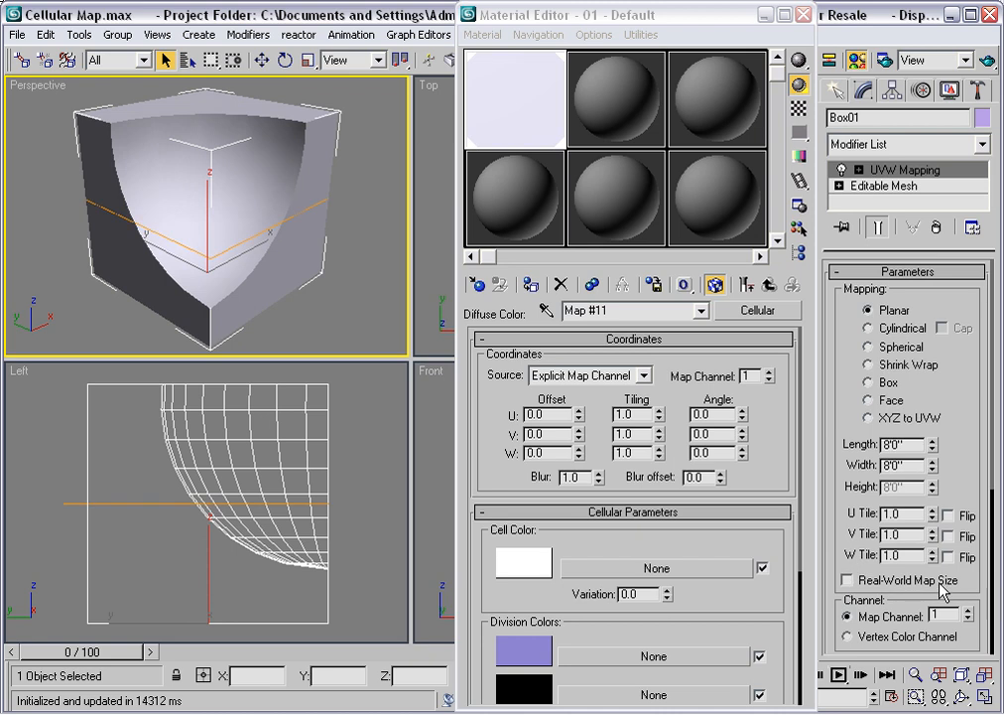
click(869, 418)
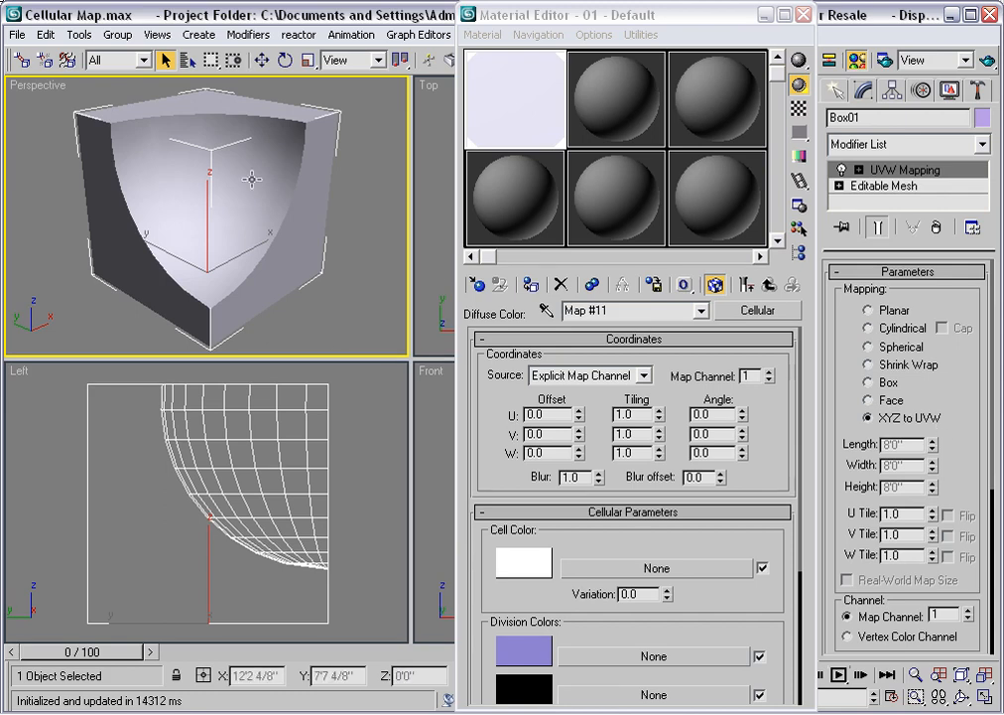
- Render the box in the Perspective viewport with ActiveShade to check the XYZ to UVW mapping
right_click(21, 87)
mouse_move(45, 94)
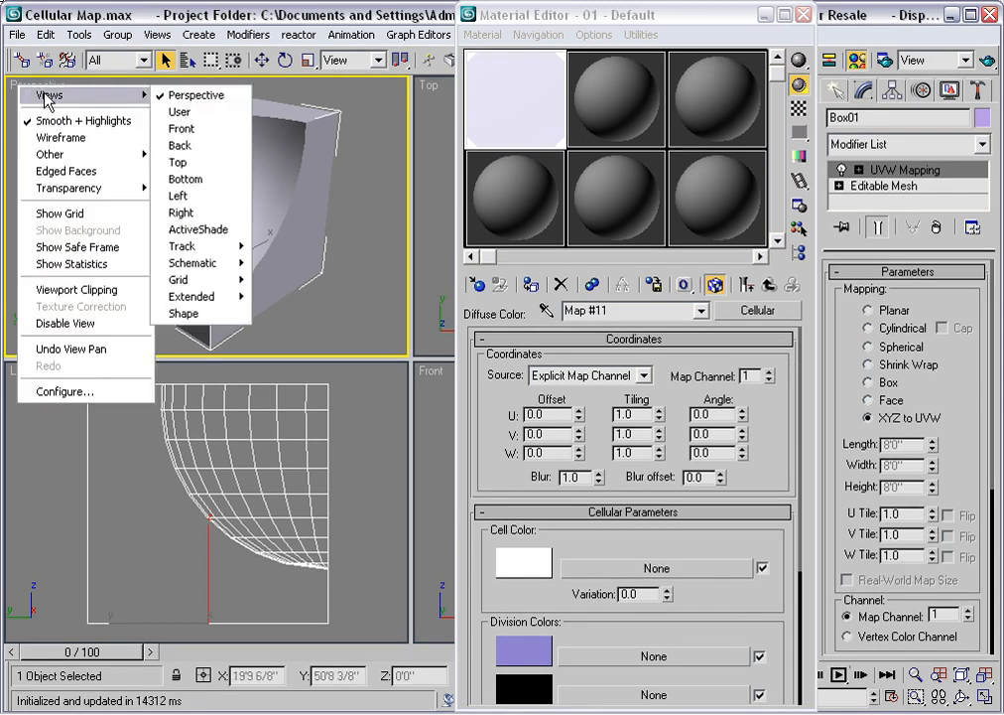
click(198, 229)
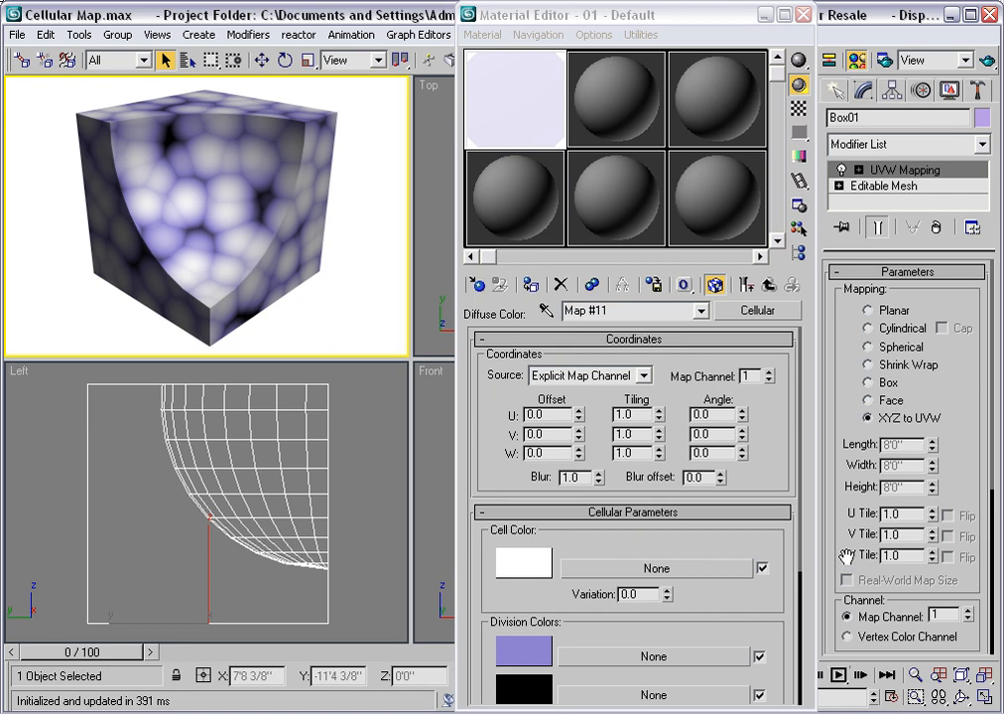
- Set the UVW Mapping's W Tile to 2.0, reinitialize ActiveShade to check the tiling, and return to the shaded Perspective view
double_click(905, 556)
text(2)
key(Return)
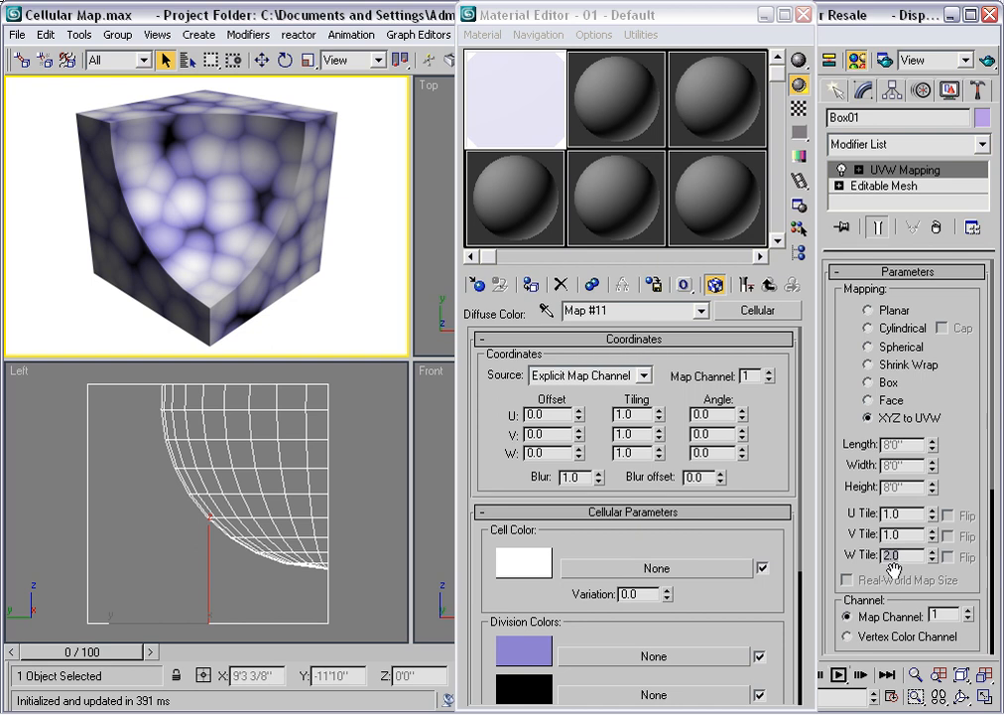
right_click(248, 201)
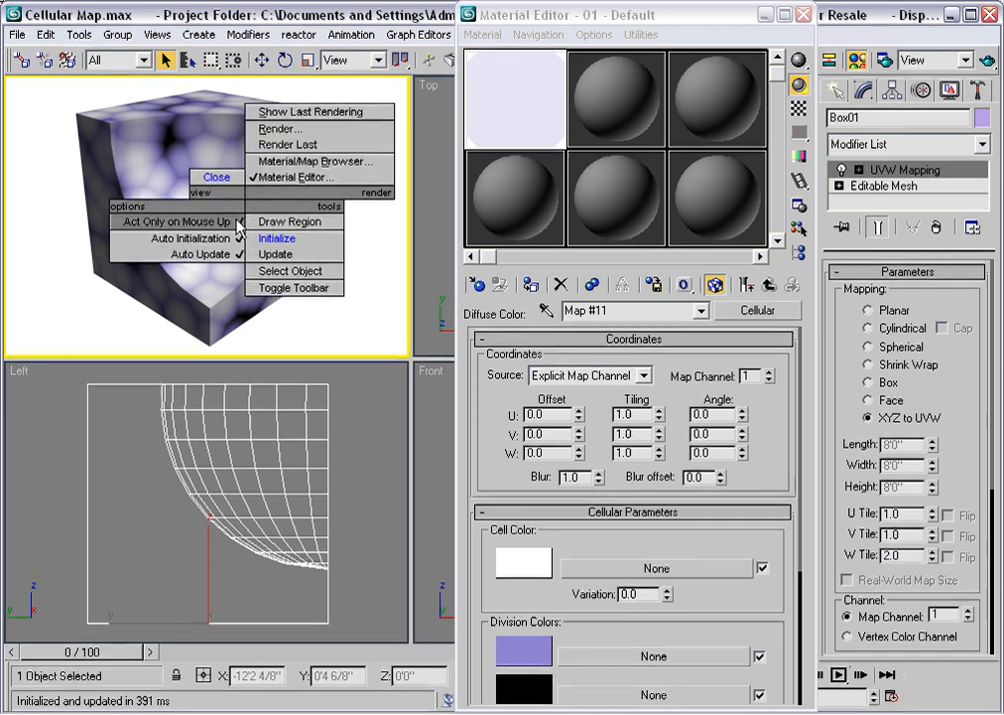
click(260, 239)
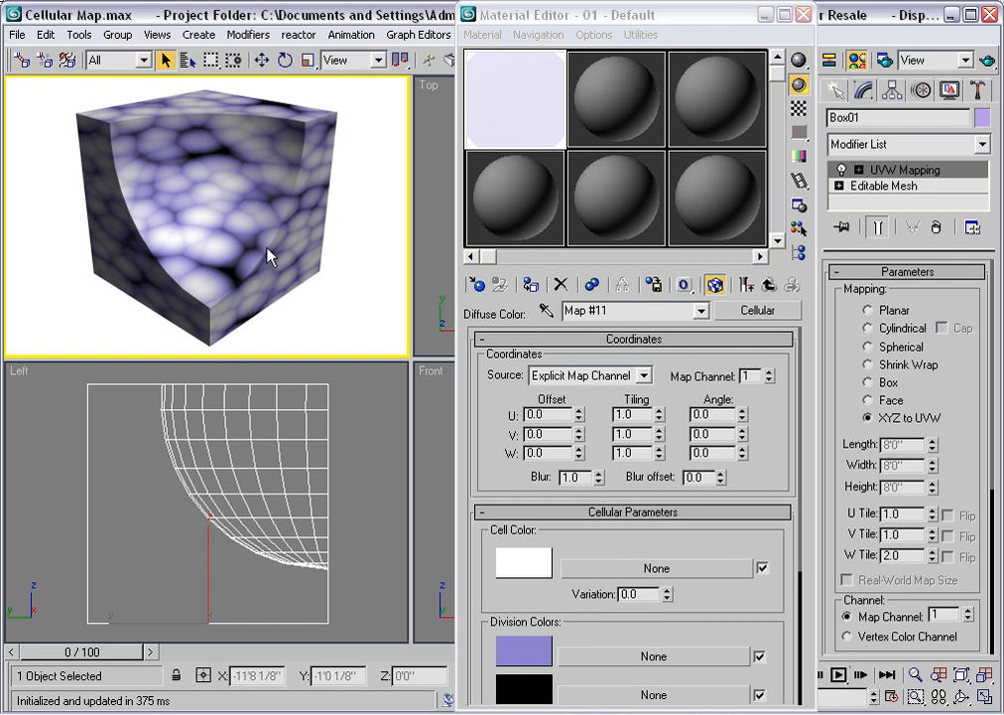
right_click(194, 218)
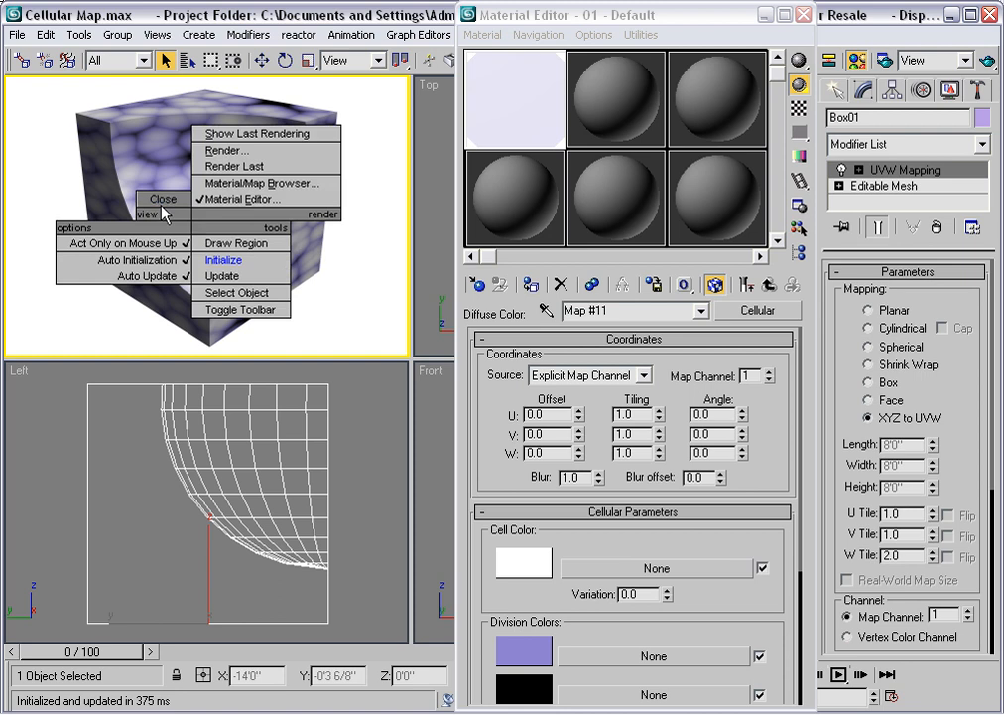
click(163, 197)
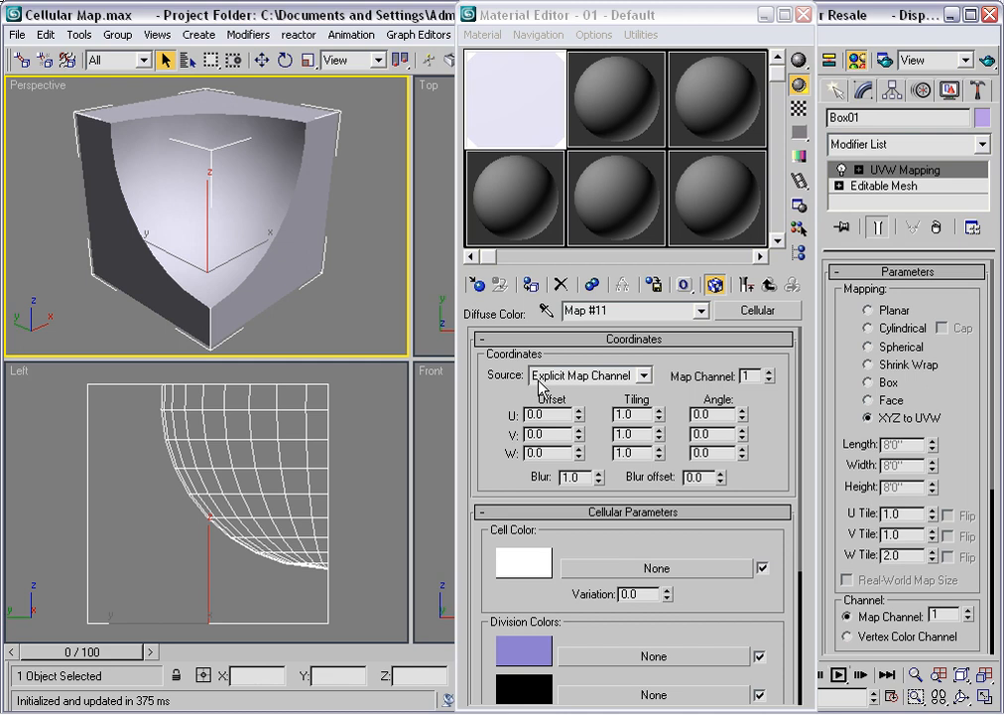
- Set the Cellular map's coordinate source to Object XYZ and the UVW Mapping type to Box
click(645, 377)
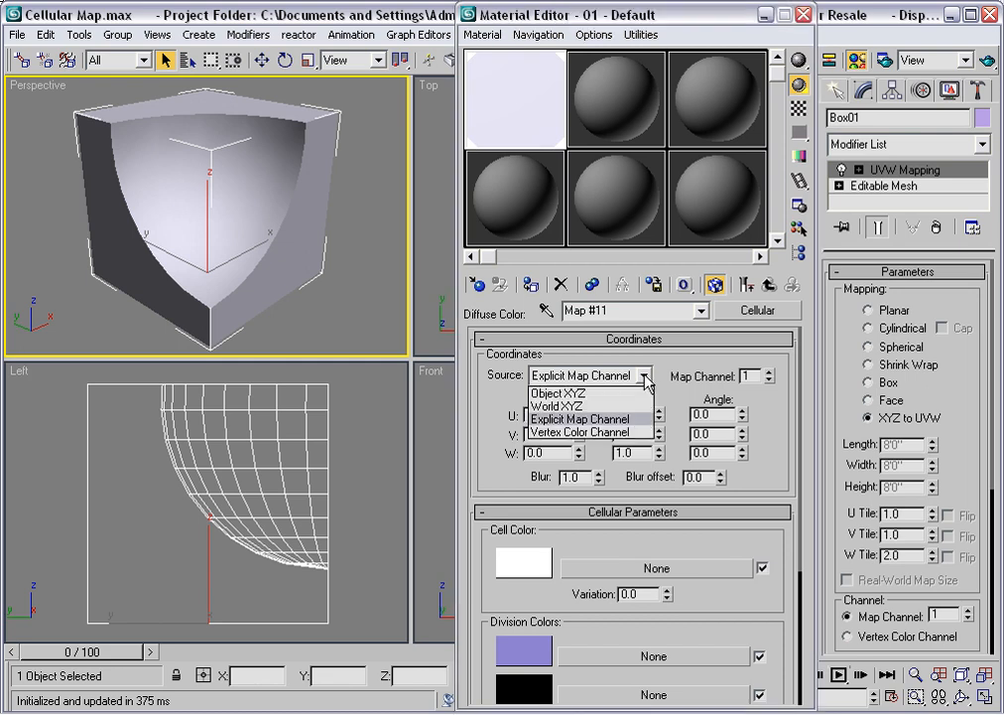
click(573, 396)
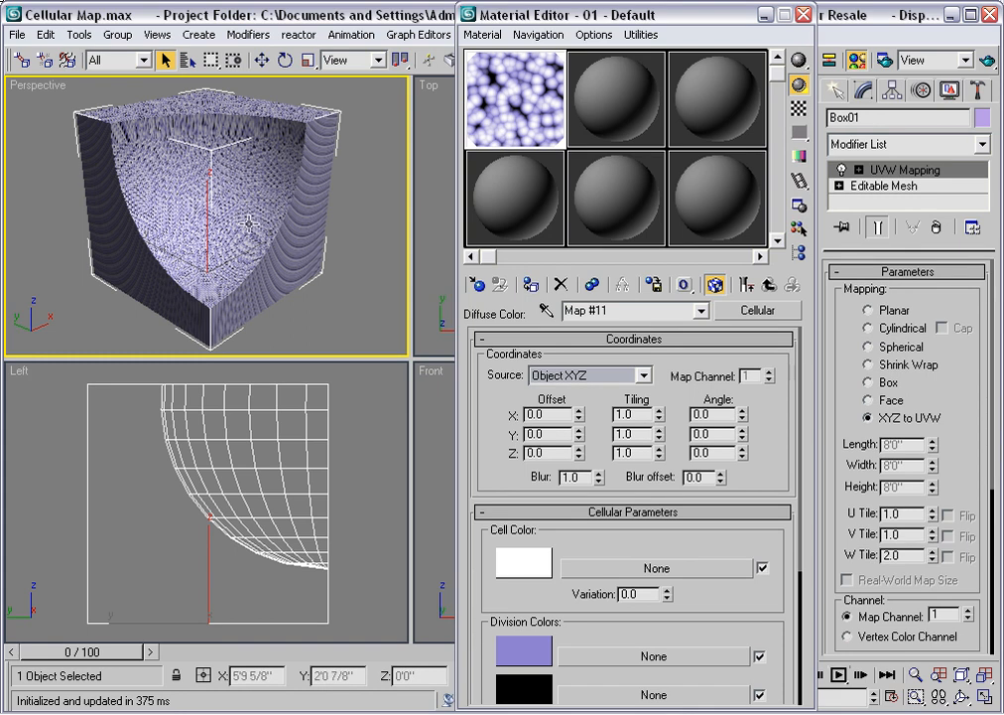
click(868, 383)
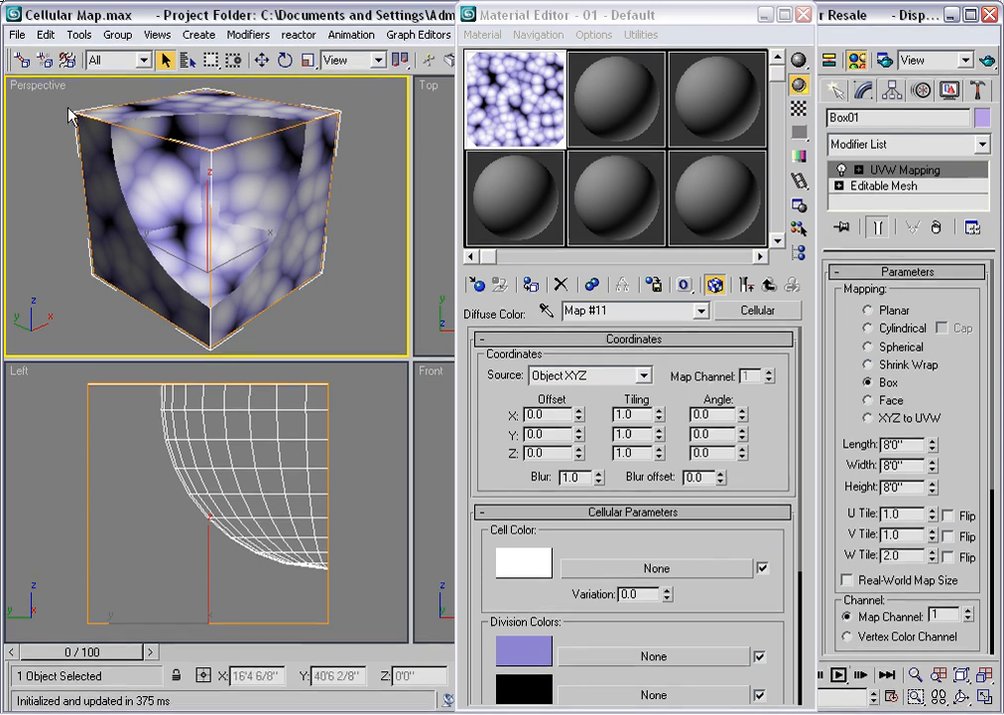
- Render the box with Object XYZ coordinates in ActiveShade, then close the ActiveShade view
right_click(32, 87)
mouse_move(36, 94)
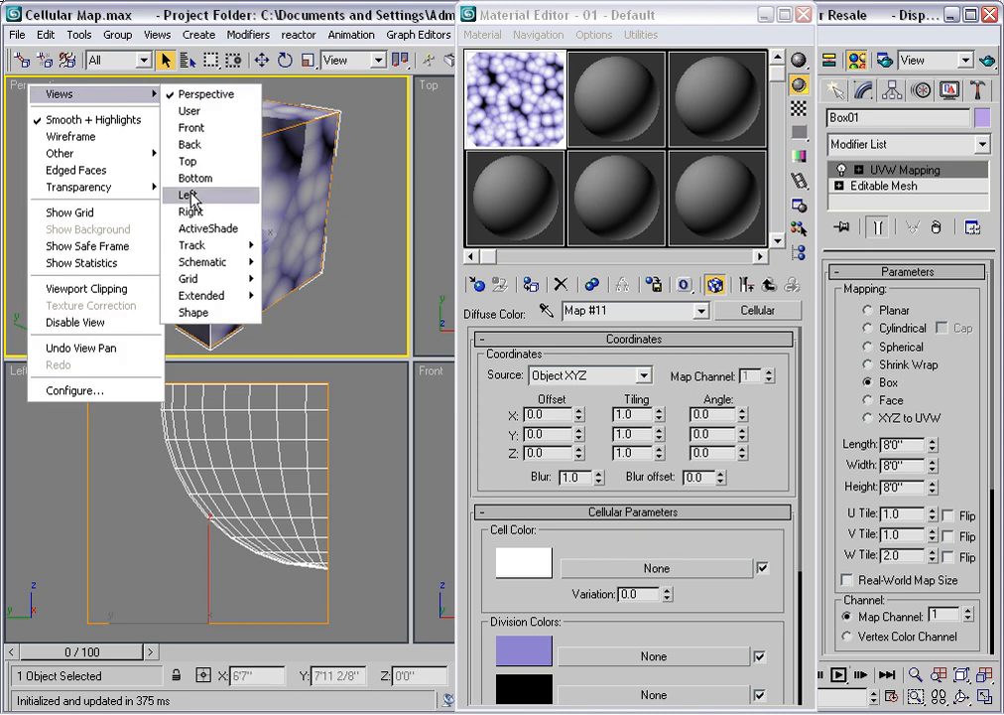
click(198, 227)
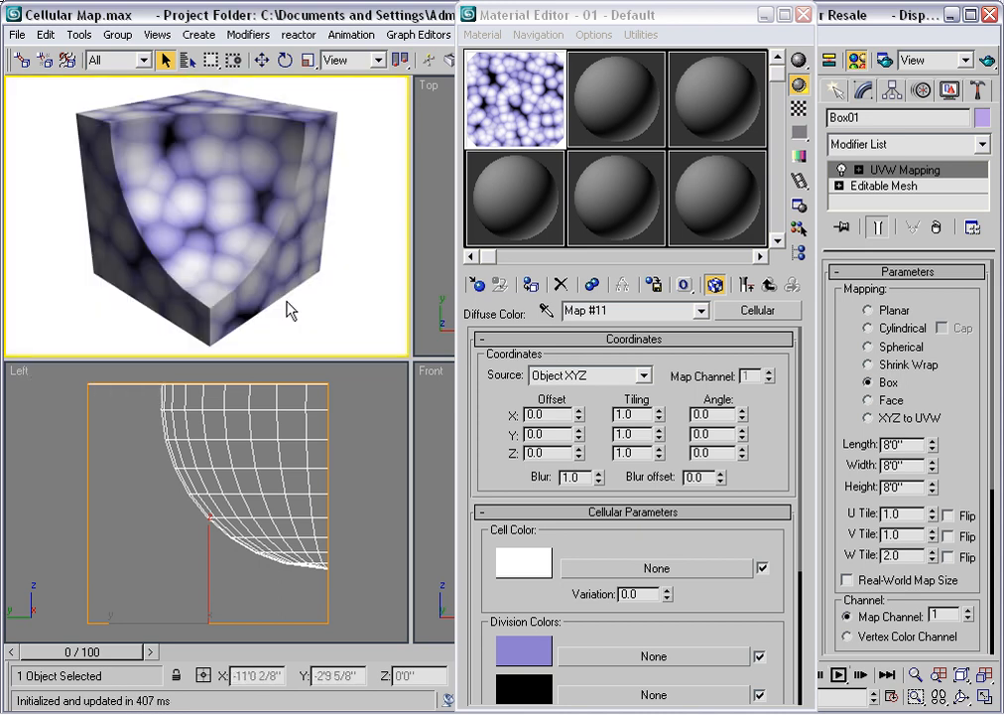
right_click(280, 241)
click(248, 211)
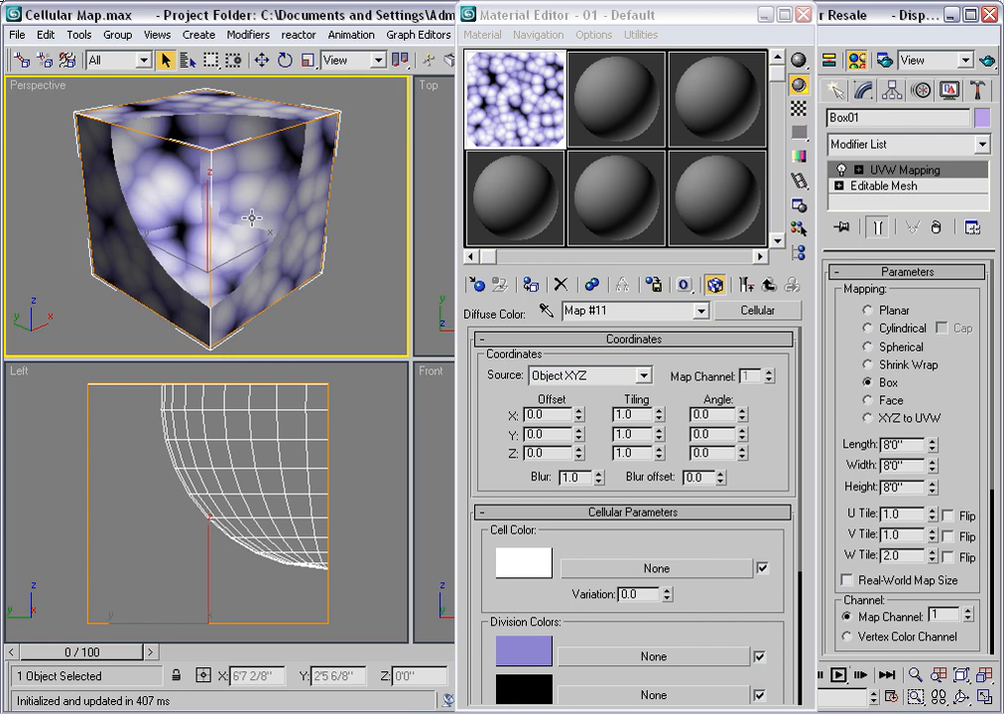